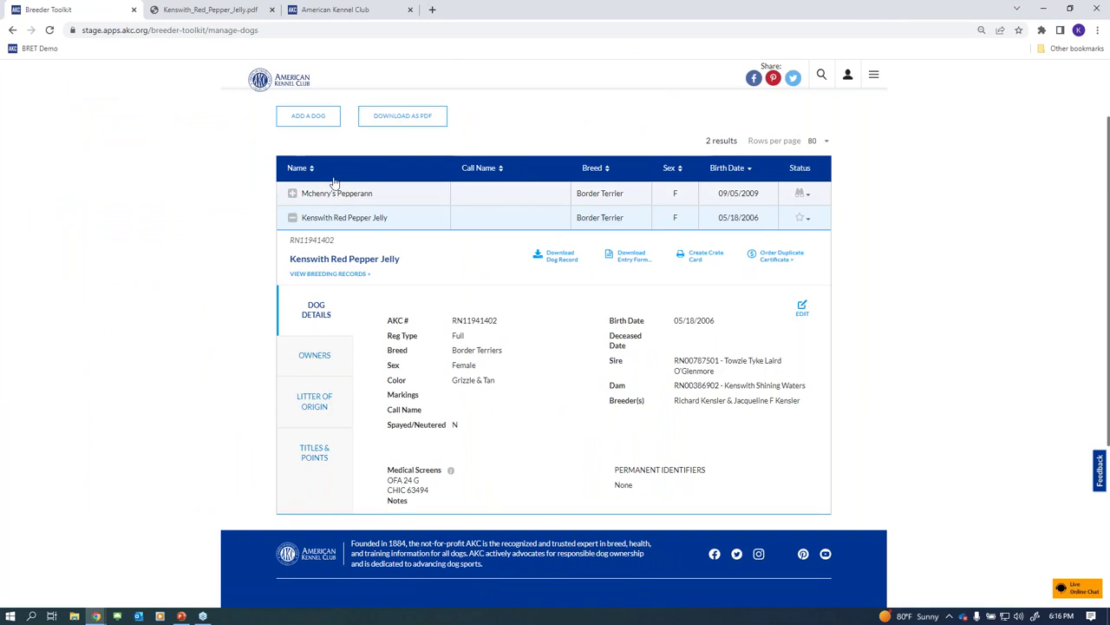
Search for a dog to add by the name "derby's lightning" and the breed Greater Swiss Mountain Dog
left_click(304, 217)
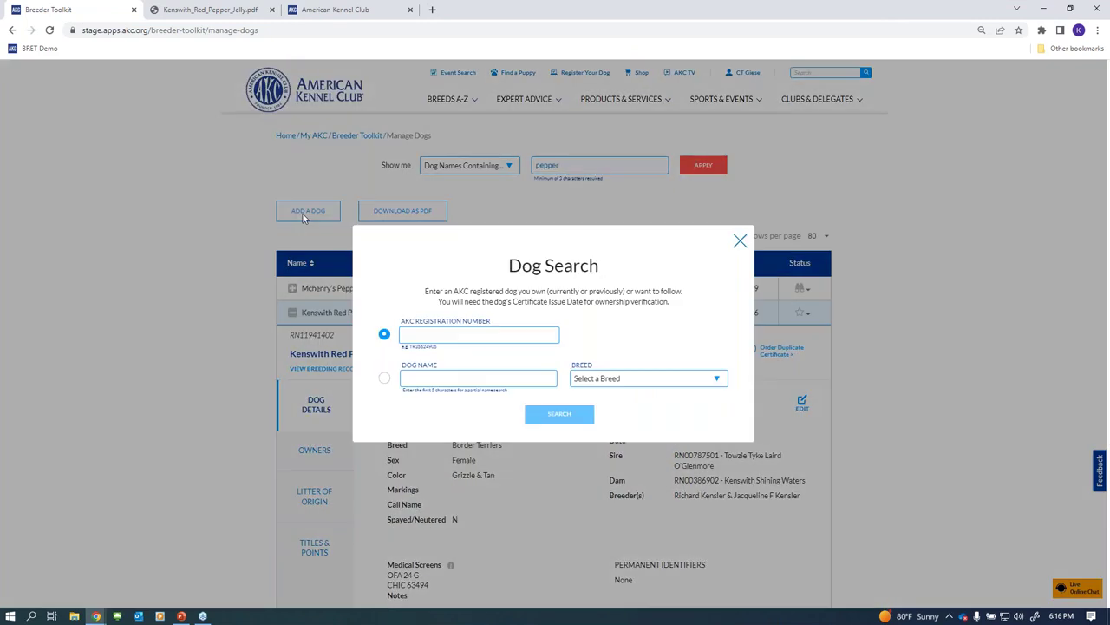
left_click(384, 379)
left_click(465, 378)
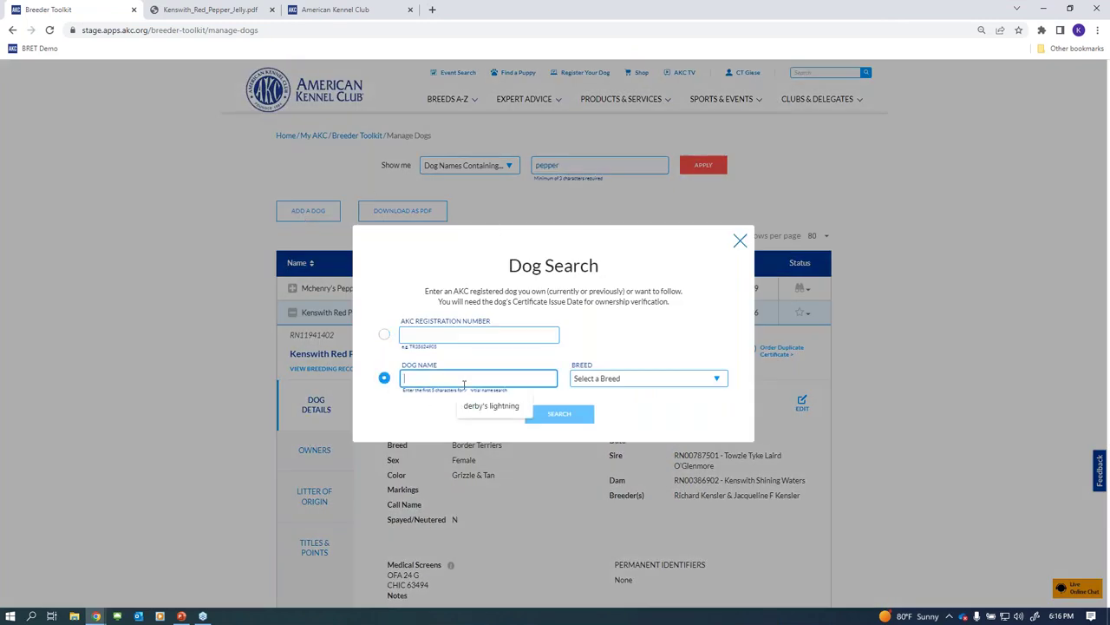
type("derby's lightning")
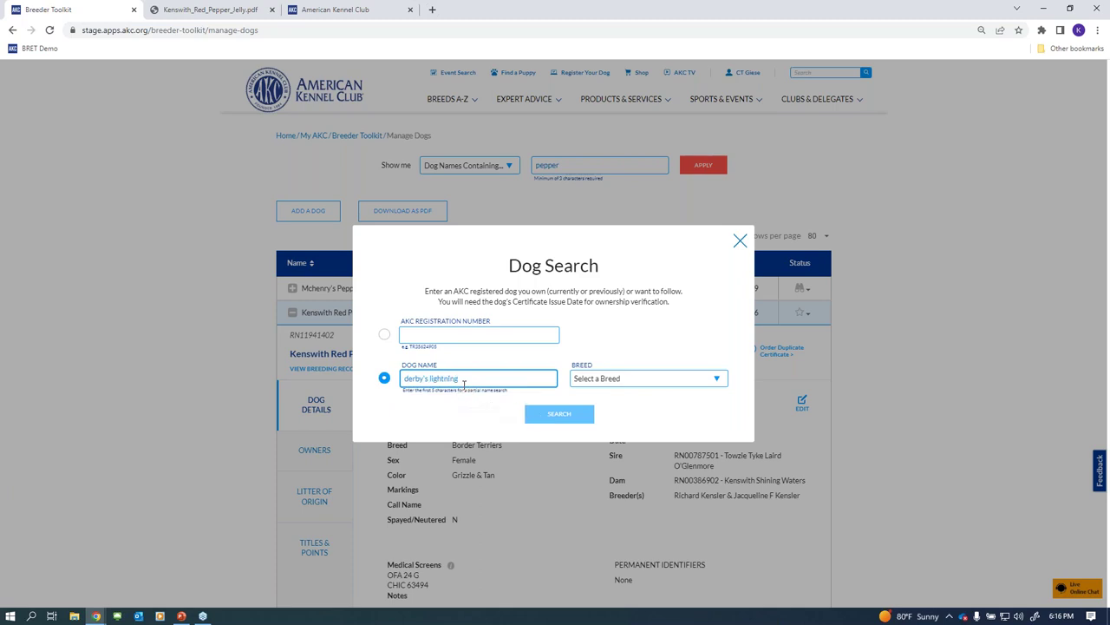
left_click(605, 383)
scroll(629, 438, "down", 5)
scroll(629, 442, "down", 7)
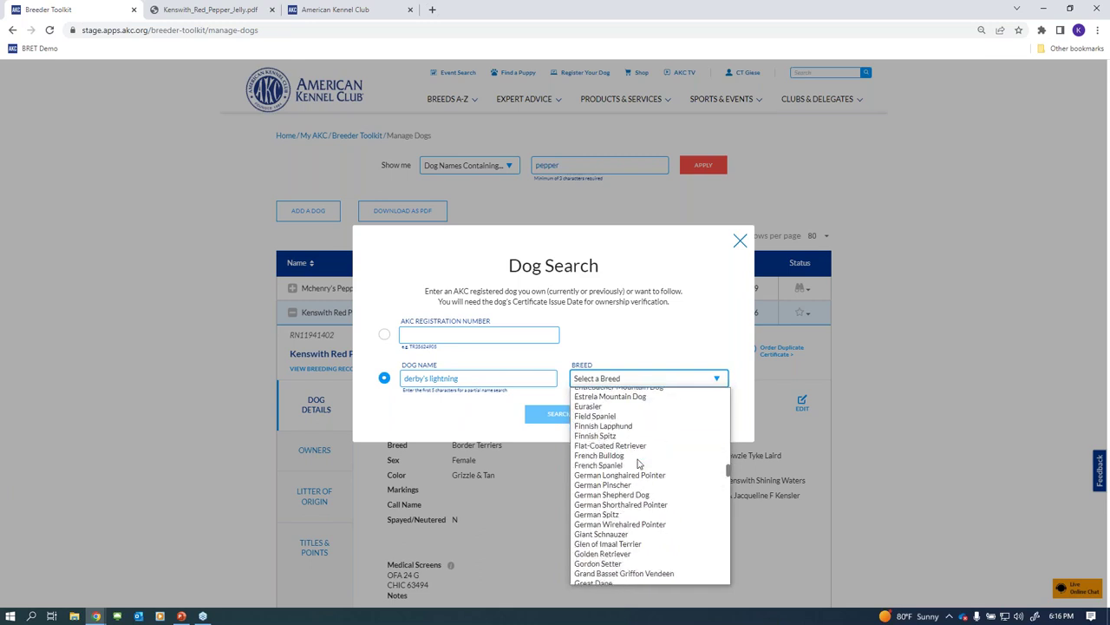
scroll(638, 464, "down", 4)
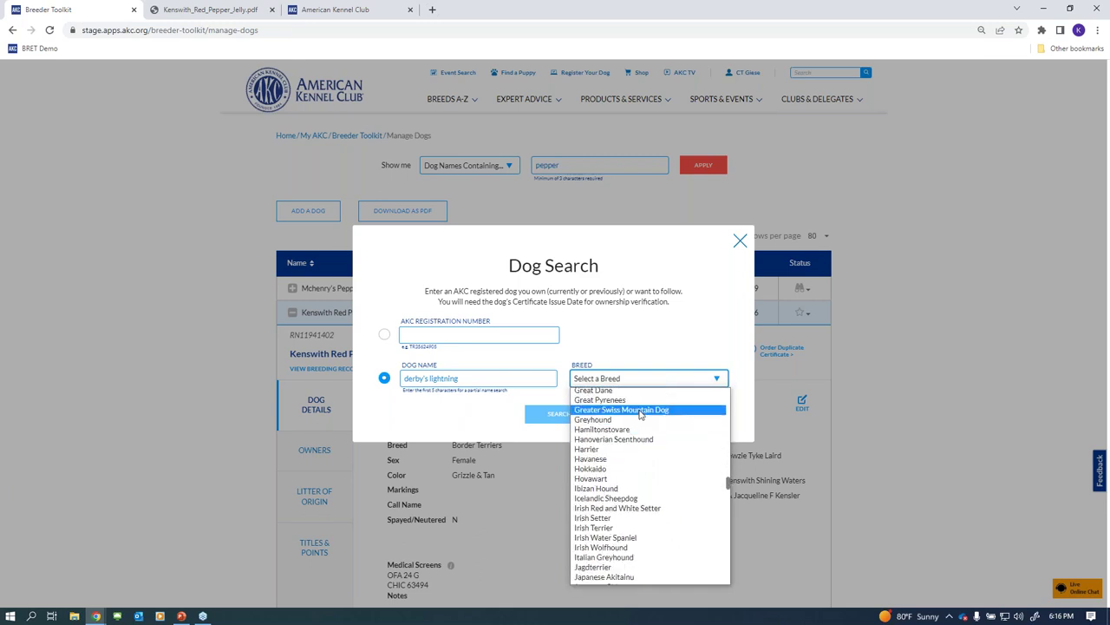
left_click(640, 417)
left_click(555, 415)
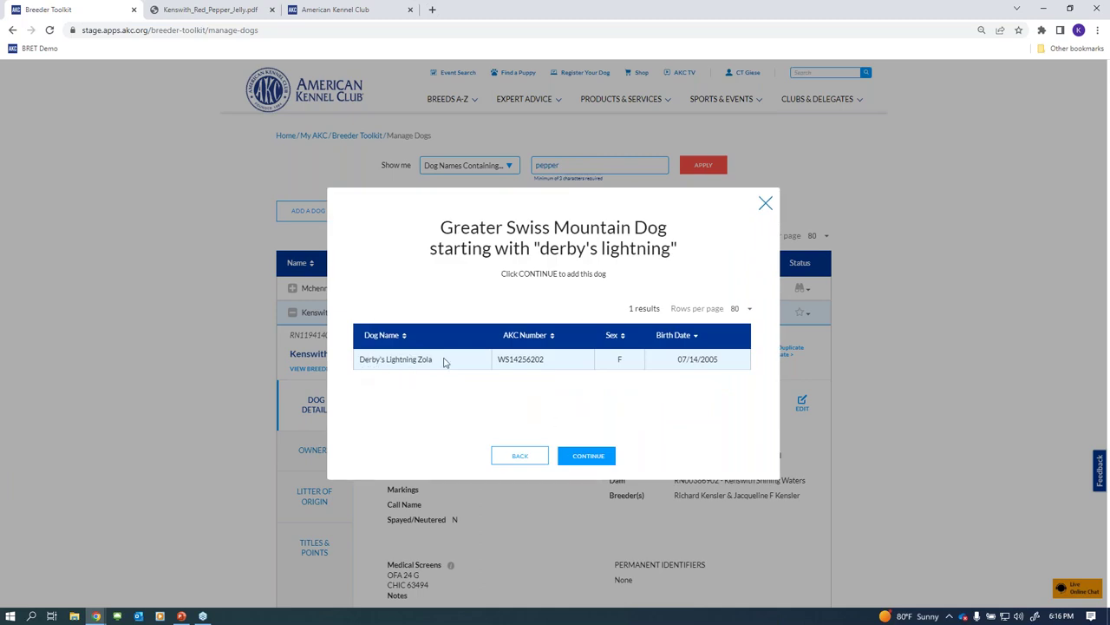
Add Derby's Lightning Zola to the dog list as a never-owned dog to follow
left_click(582, 460)
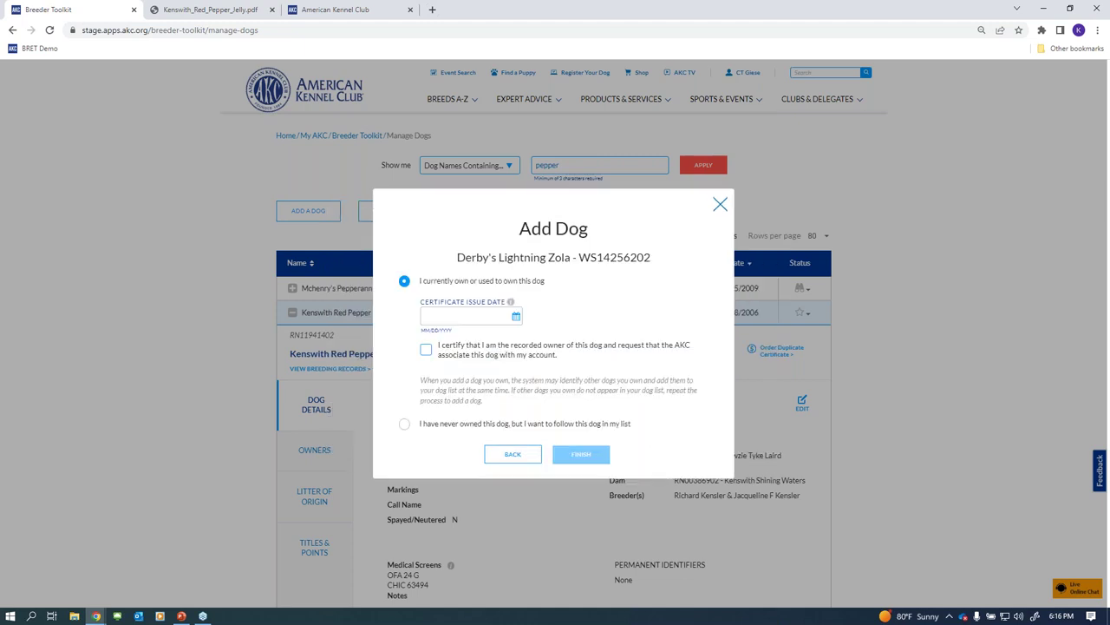
left_click(405, 424)
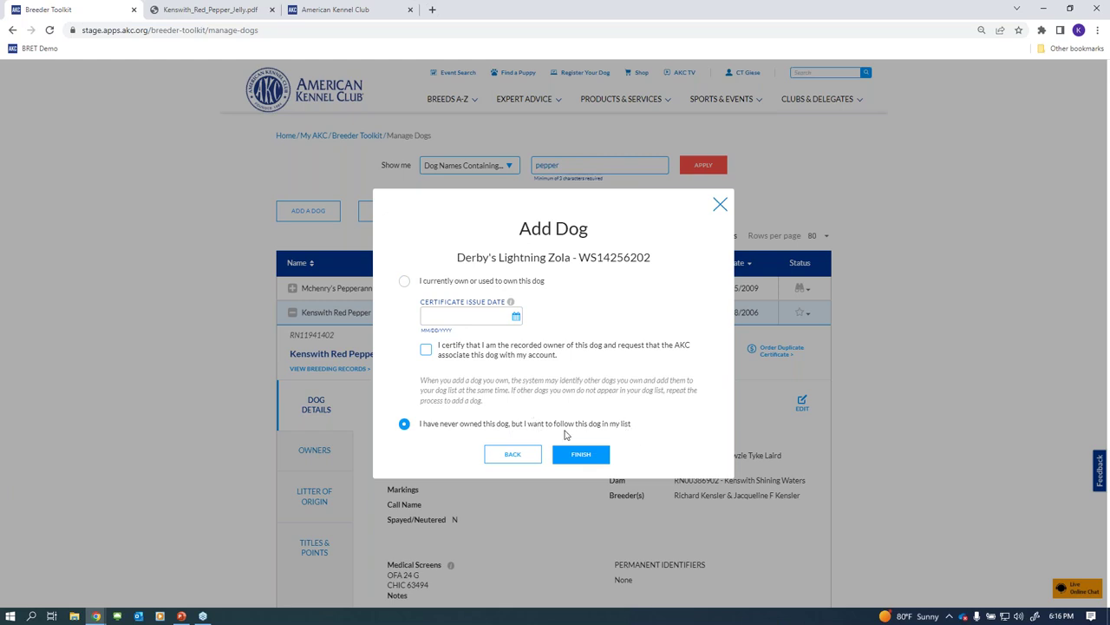
left_click(598, 456)
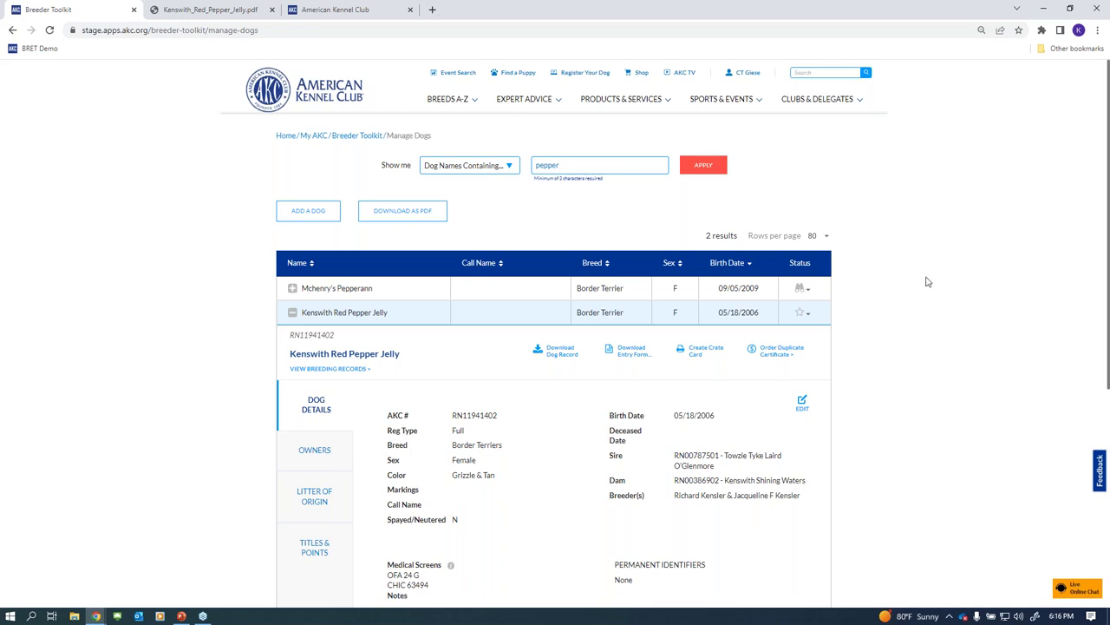
Collapse the open dog record, filter the list to My Followed Dogs, and review the details of Derby's Lightning Zola
left_click(293, 314)
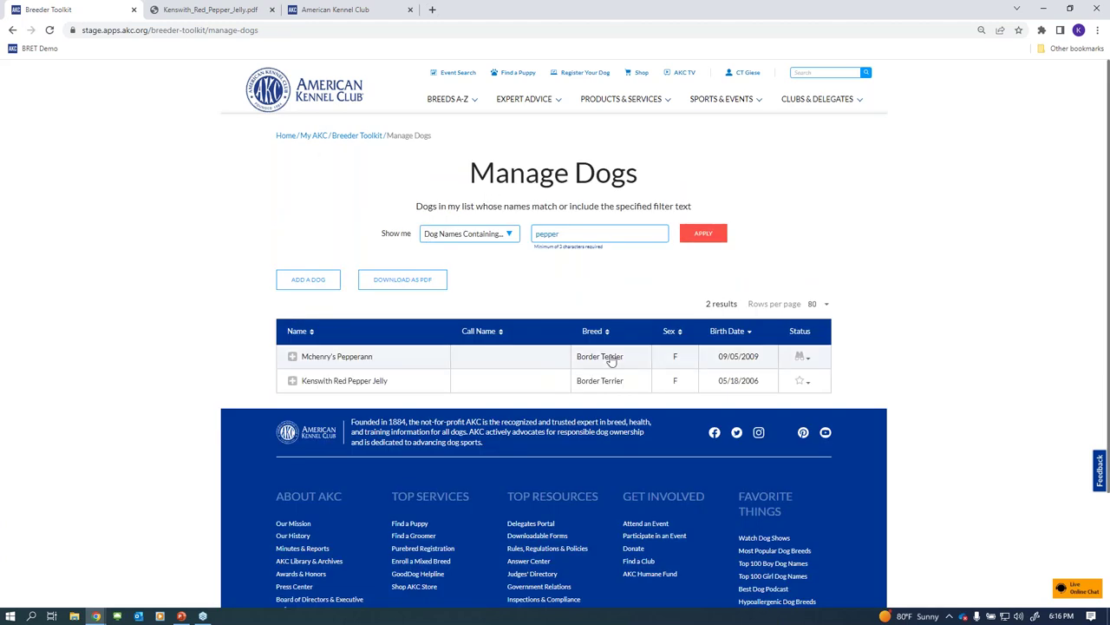
left_click(491, 238)
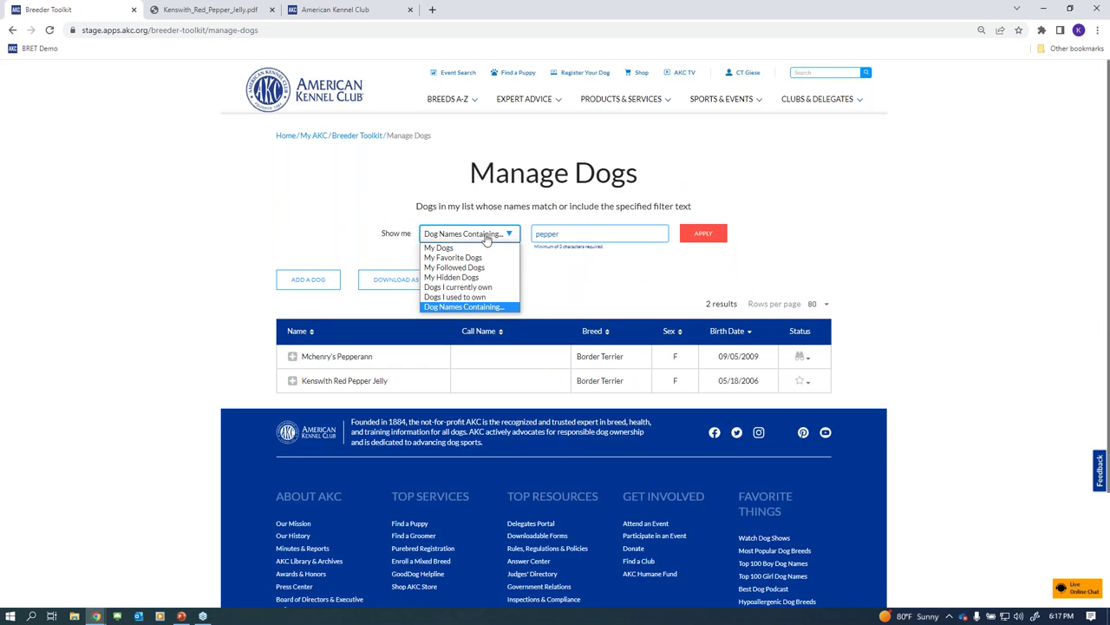
left_click(471, 269)
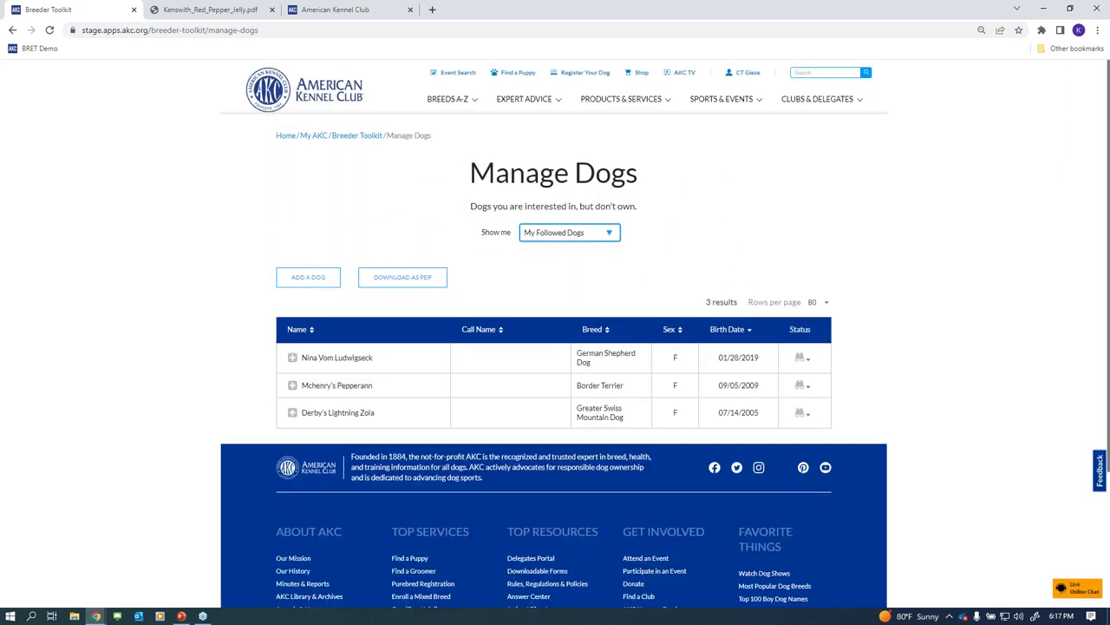
left_click(332, 420)
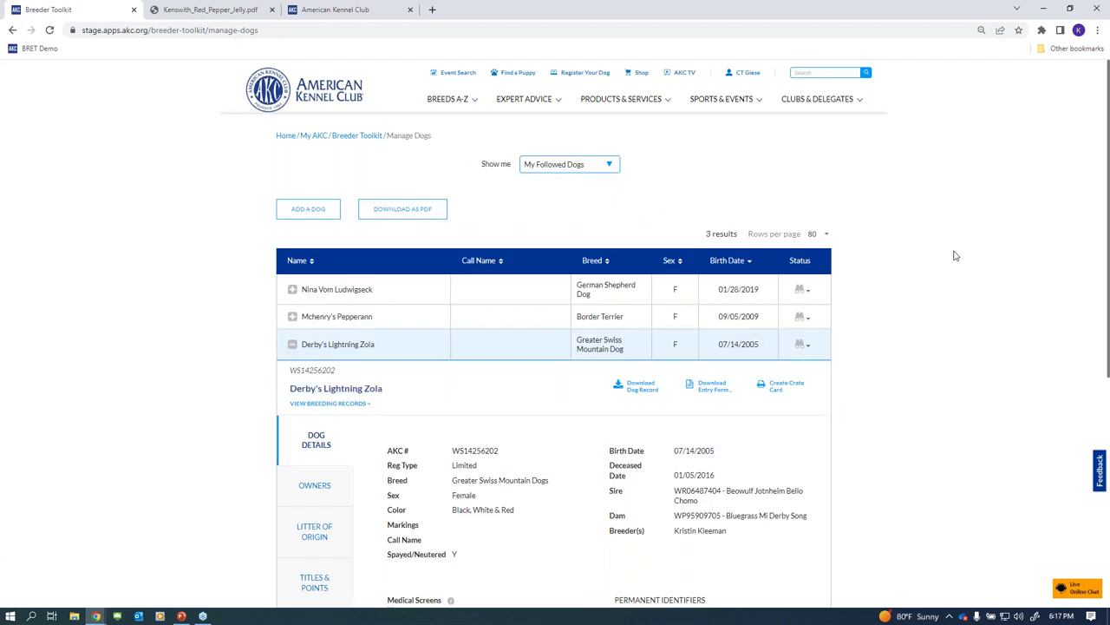
scroll(954, 251, "down", 2)
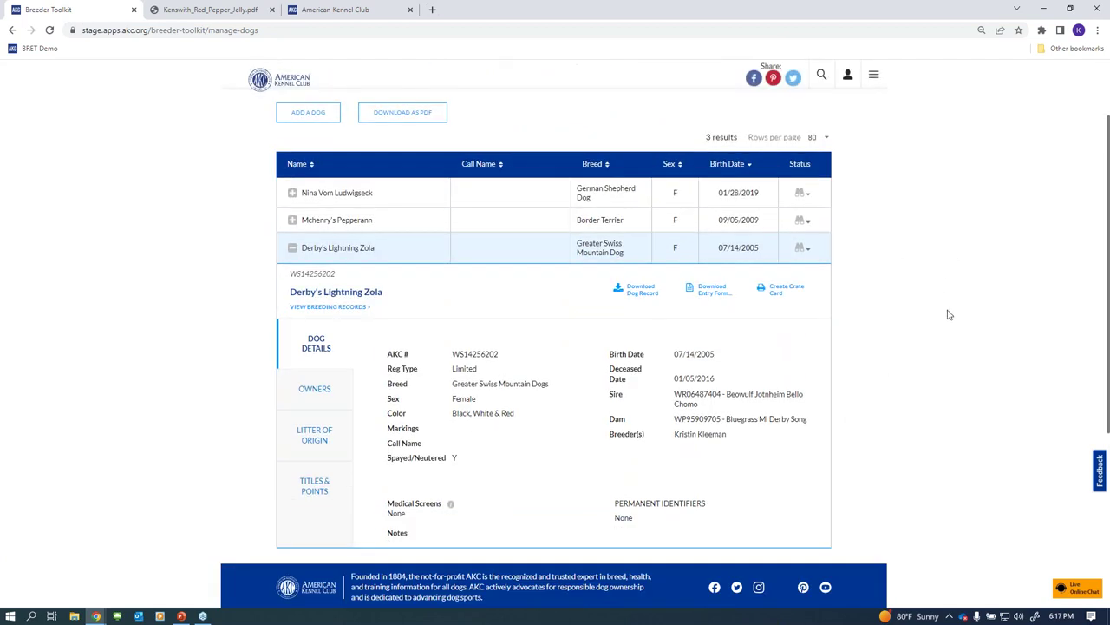
scroll(949, 316, "up", 2)
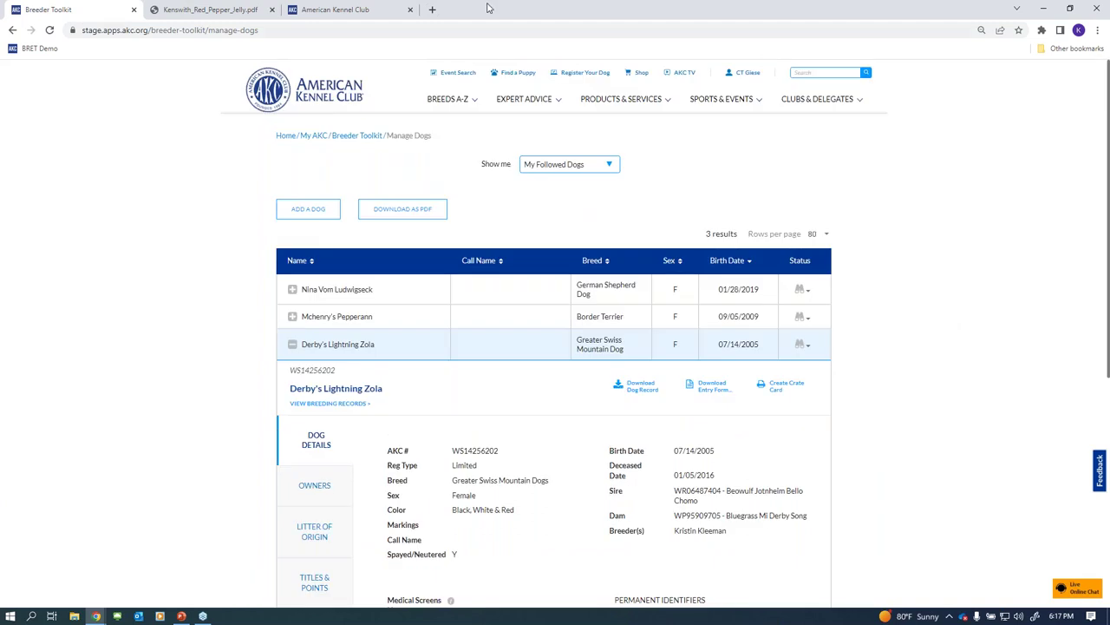
Switch to the PowerPoint slide show and present the Ordering Duplicates slide up to the point about completing payment
double_click(611, 17)
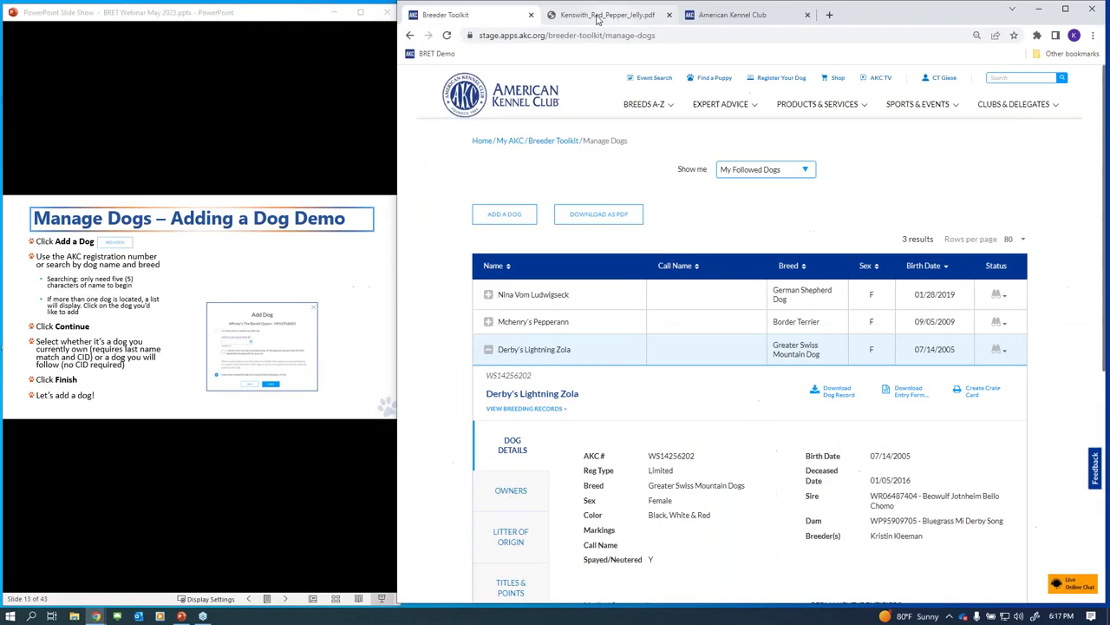
double_click(282, 17)
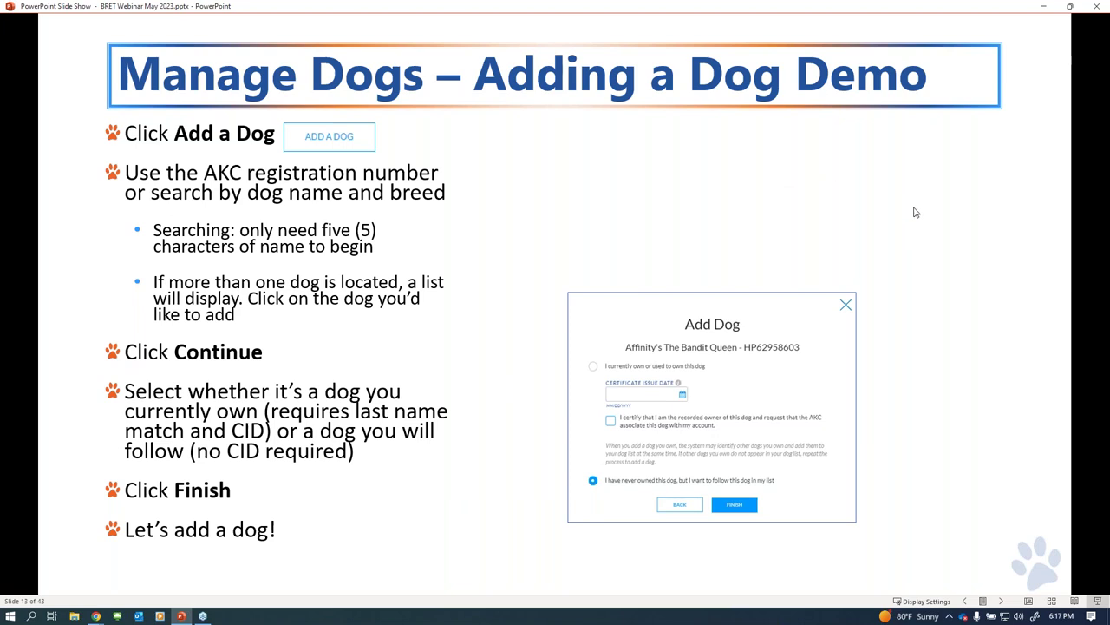
key("Right")
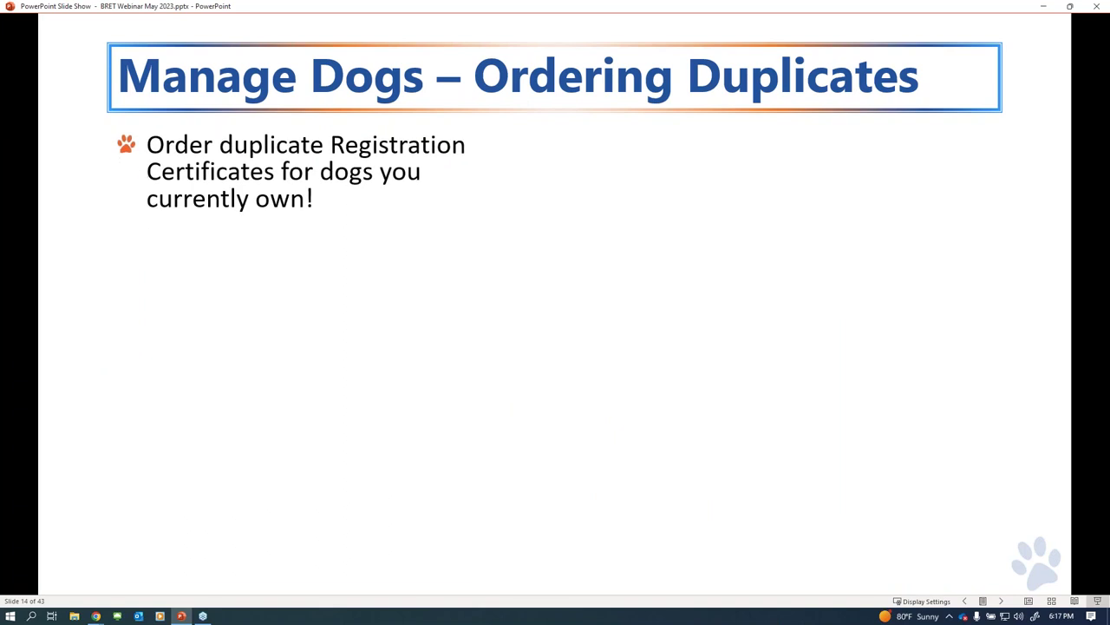
left_click(818, 187)
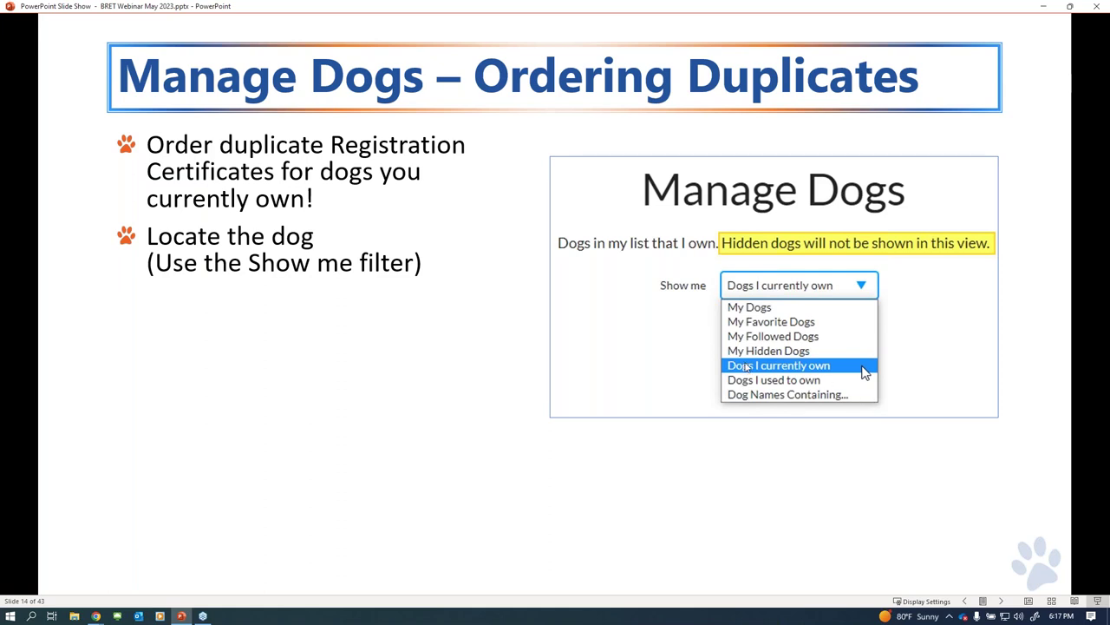
left_click(471, 359)
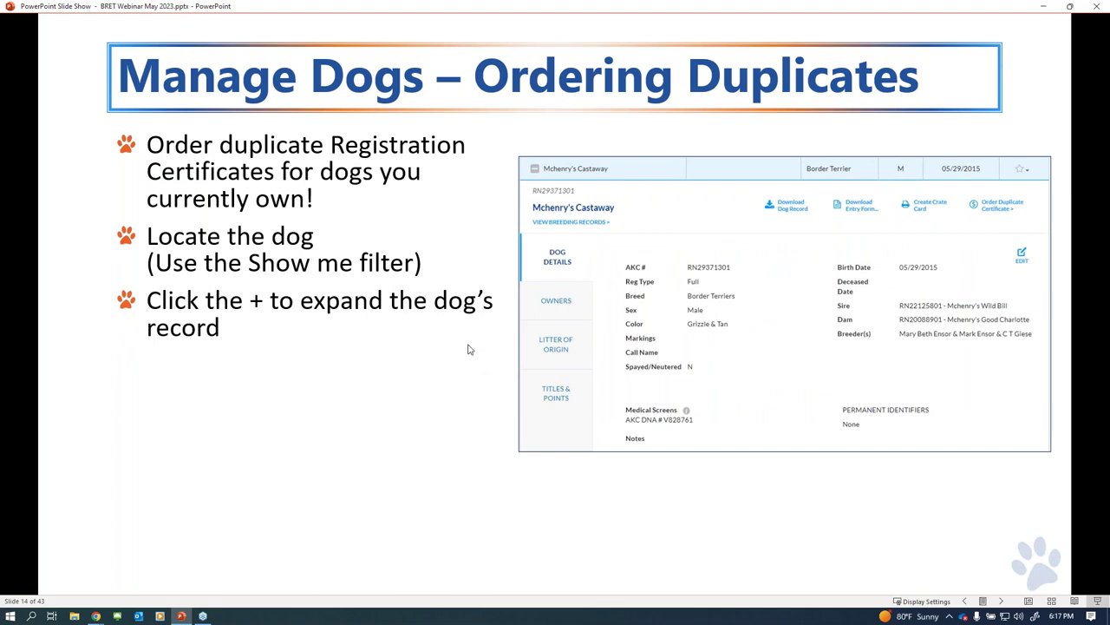
left_click(394, 411)
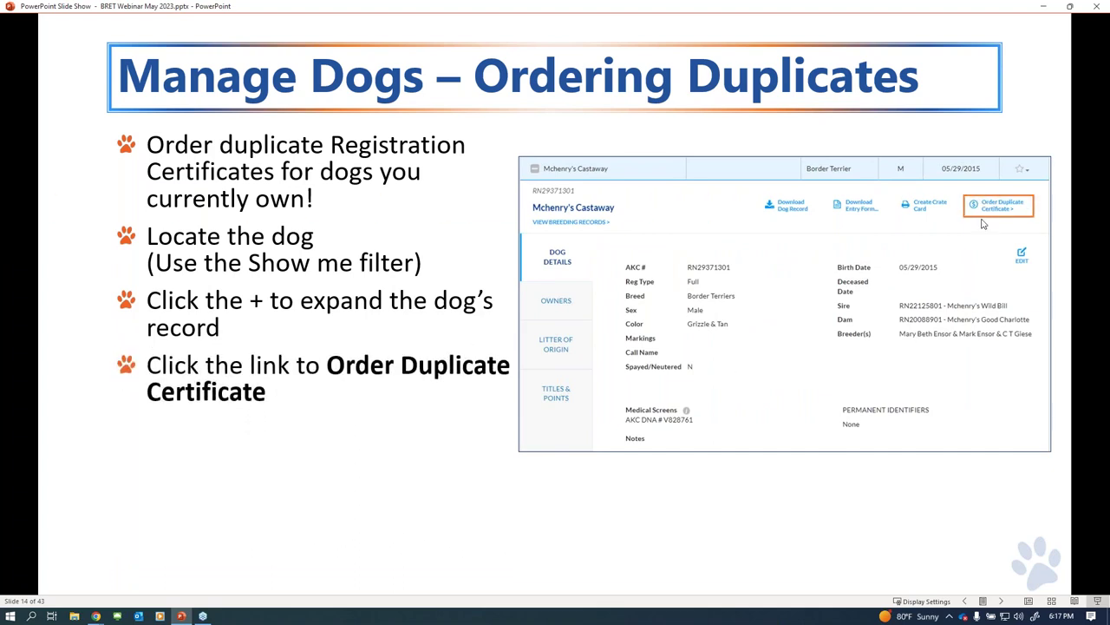
left_click(427, 539)
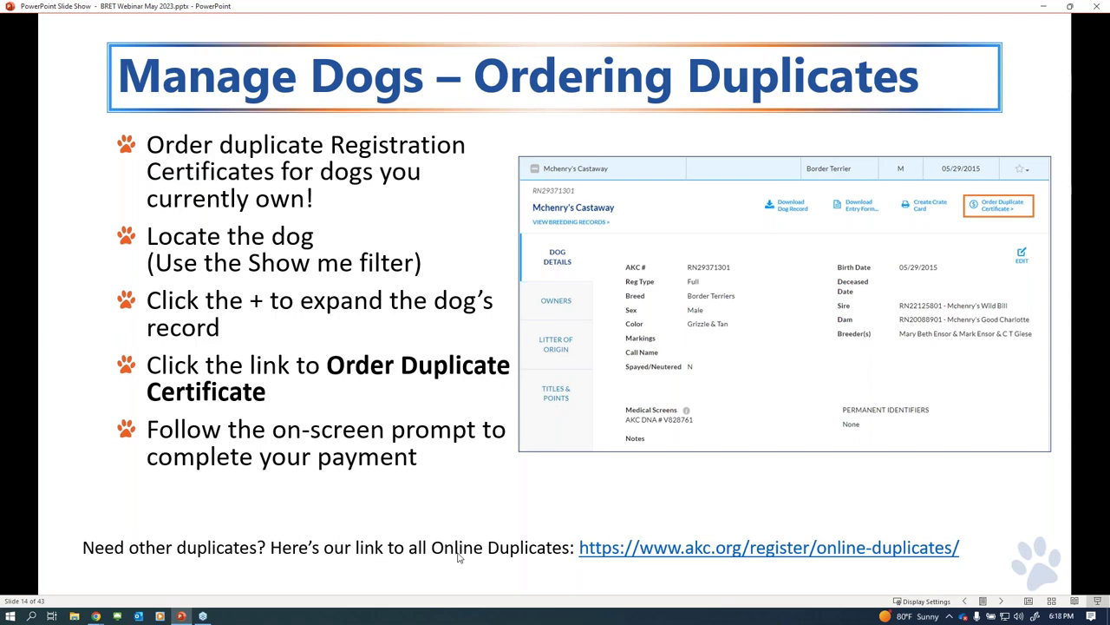
Switch to the akc.org browser window and go to Online Duplicates in the dog registration section
left_click(639, 448)
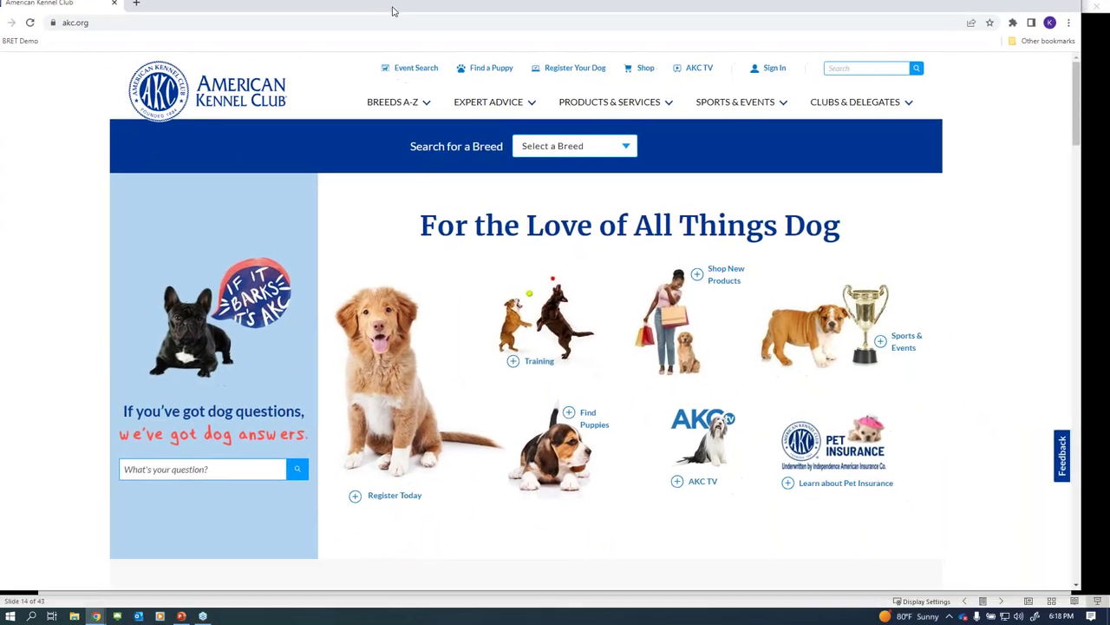
left_click(387, 380)
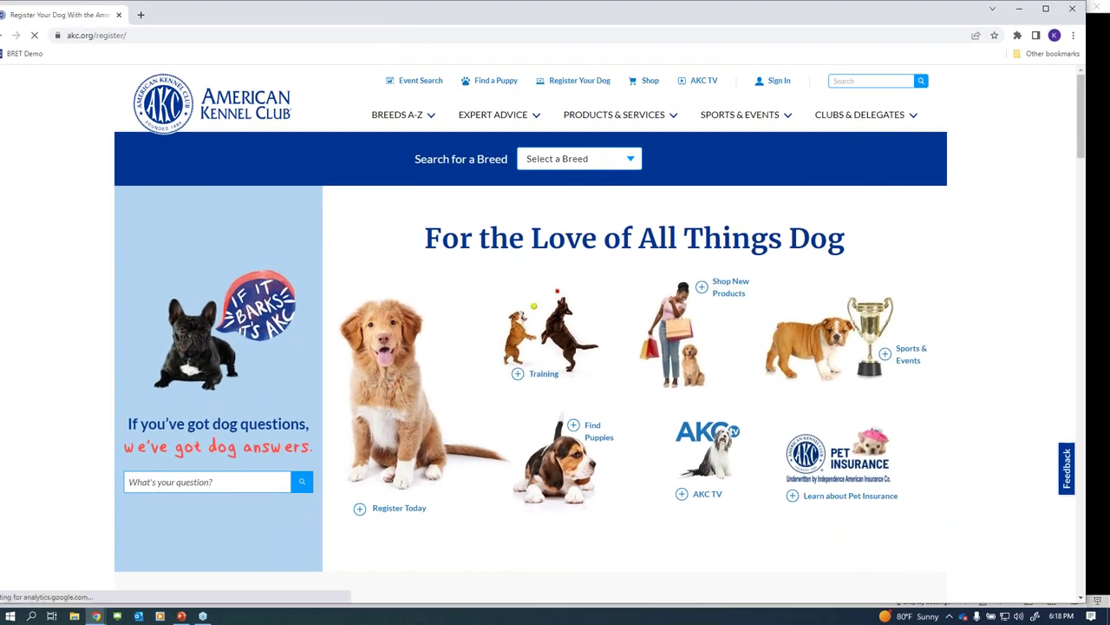
scroll(655, 91, "down", 1)
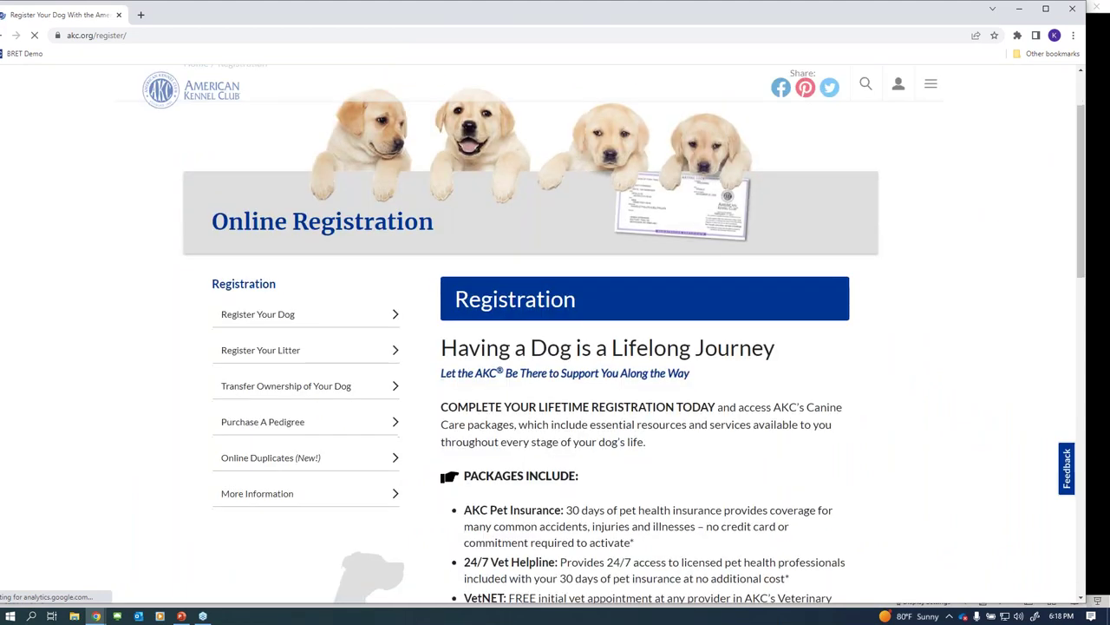
left_click(270, 469)
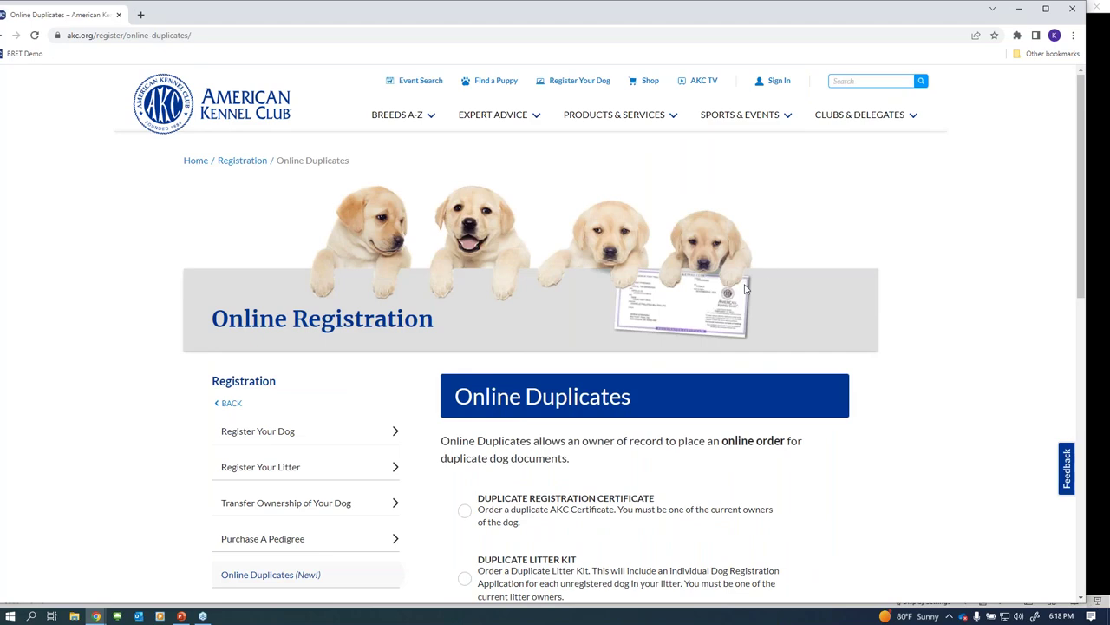
Review the duplicate document options and select Duplicate Registration Certificate
scroll(691, 345, "down", 2)
scroll(766, 323, "down", 1)
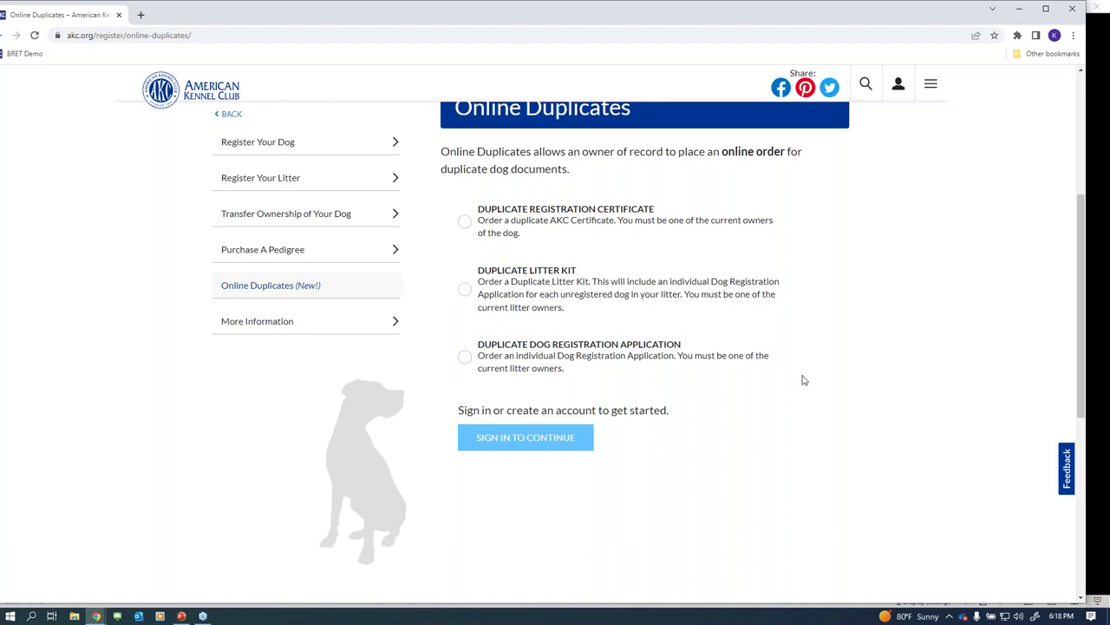
left_click(467, 222)
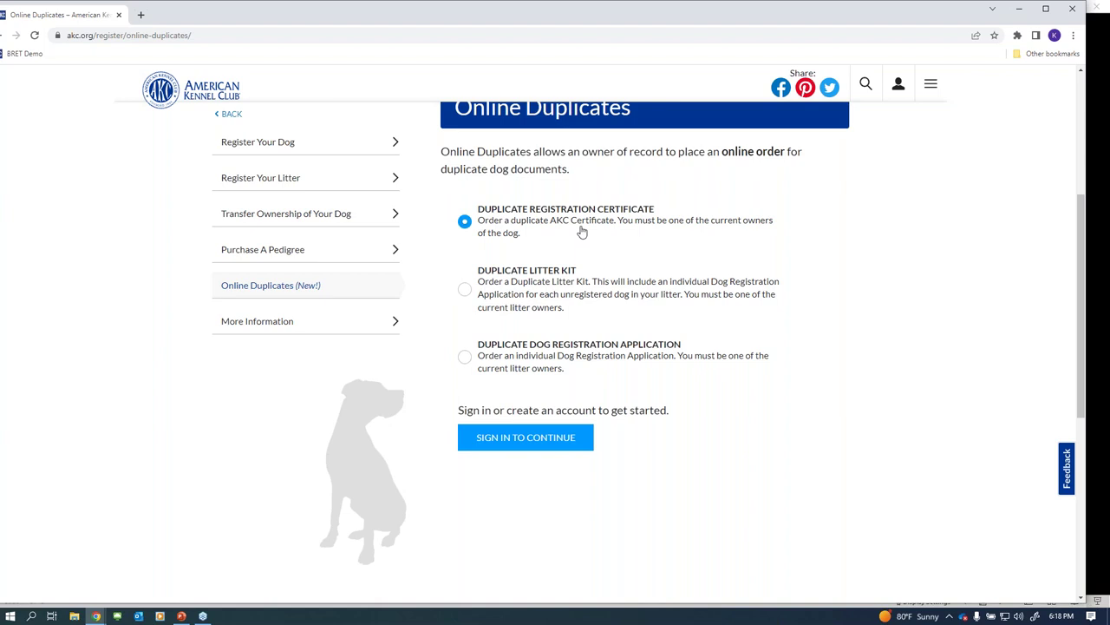
Return to the PowerPoint slide show and reveal the last point on the Ordering Duplicates slide
double_click(502, 19)
key("alt+Tab")
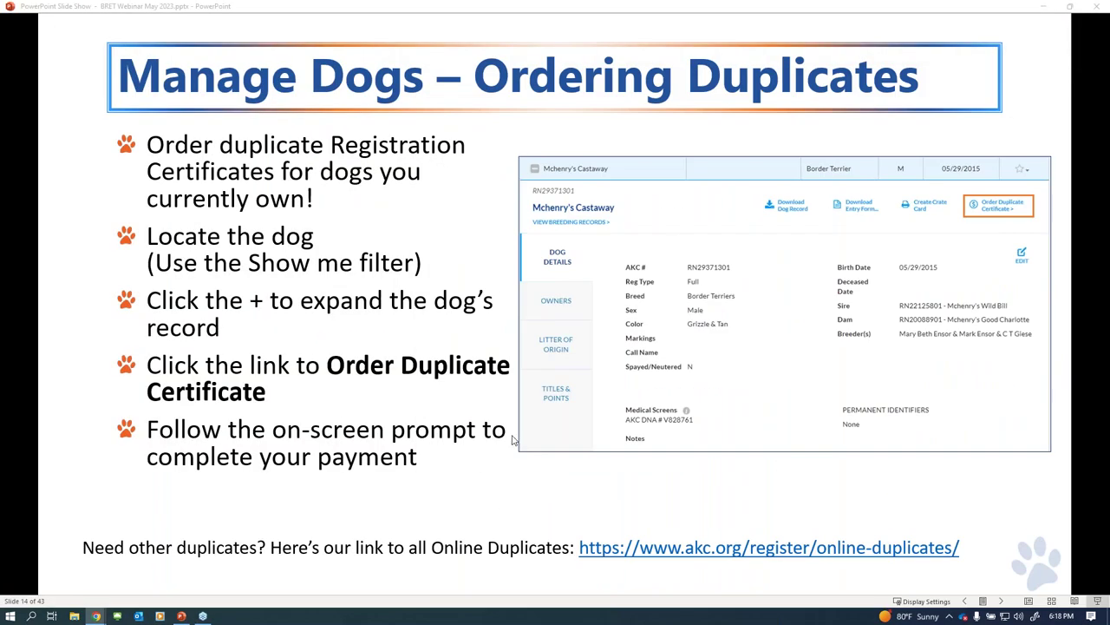
left_click(438, 519)
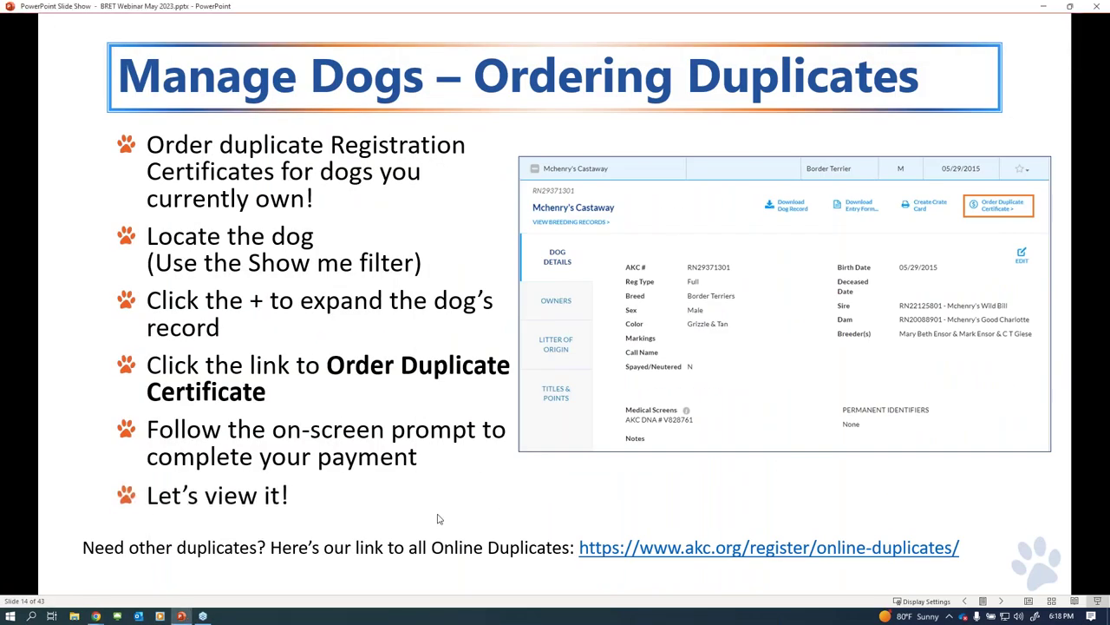
Switch back to Breeder Toolkit in the browser, collapse Derby's Lightning Zola, and filter the list to Dogs I currently own
key("super+Left")
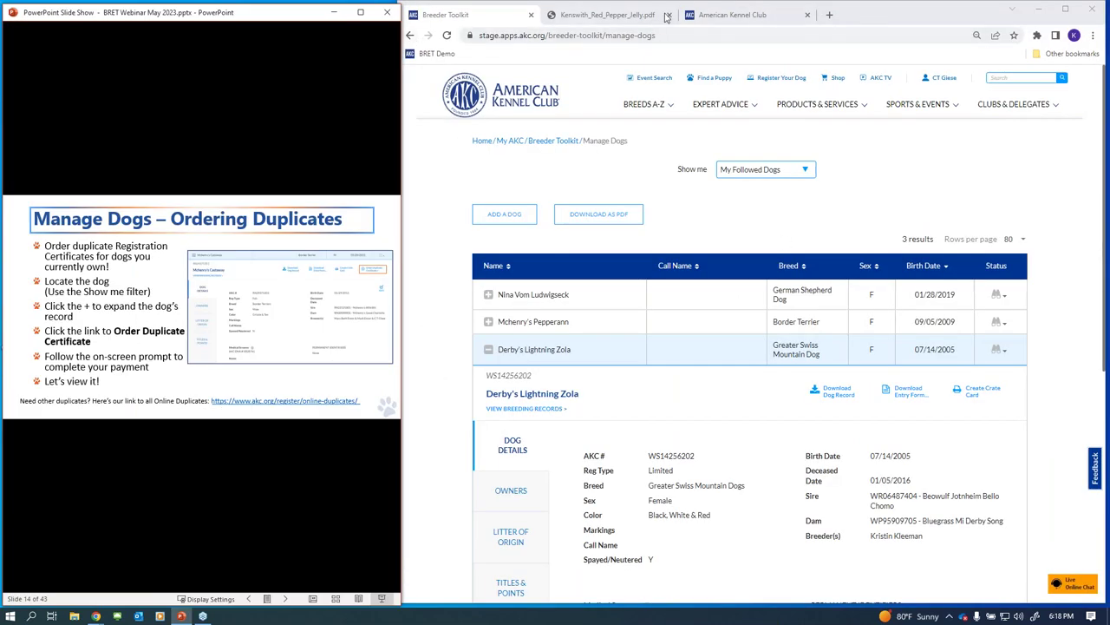
double_click(873, 13)
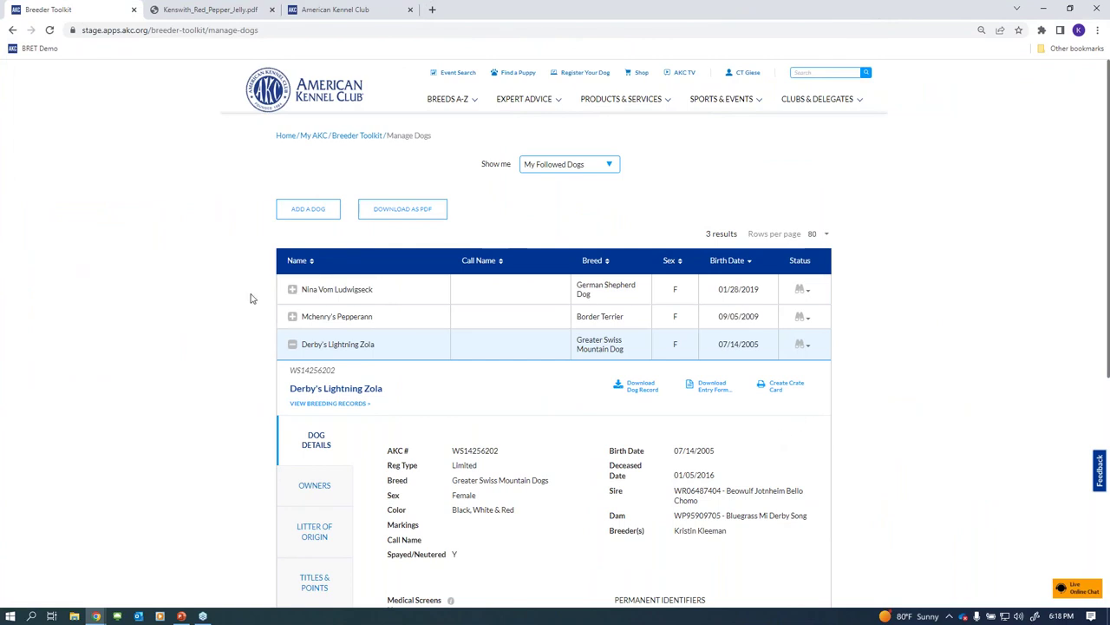
left_click(293, 345)
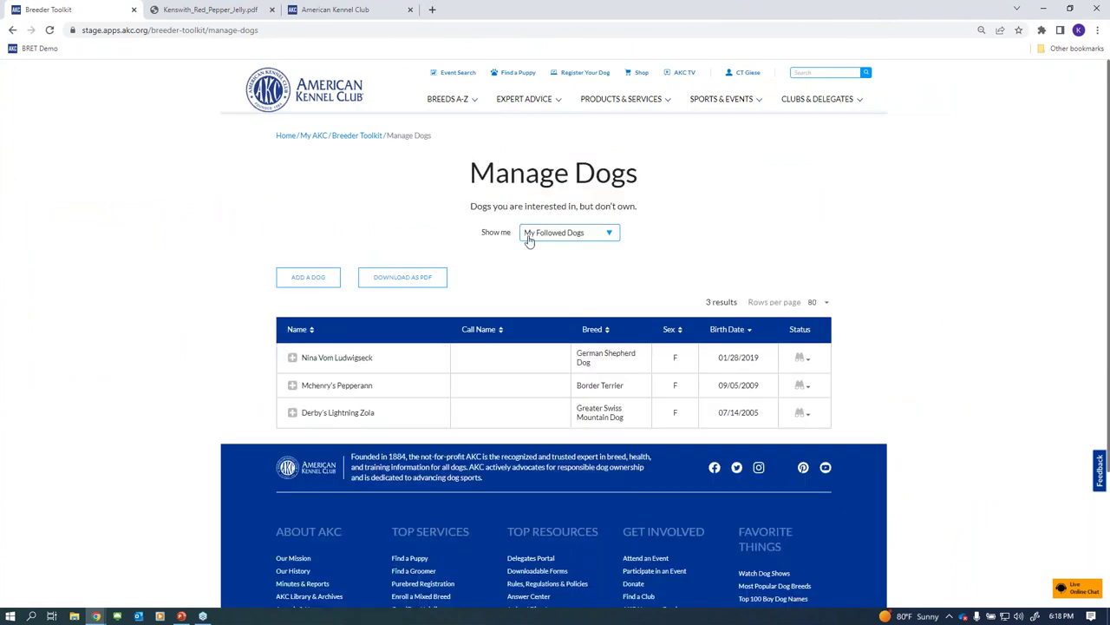
left_click(531, 240)
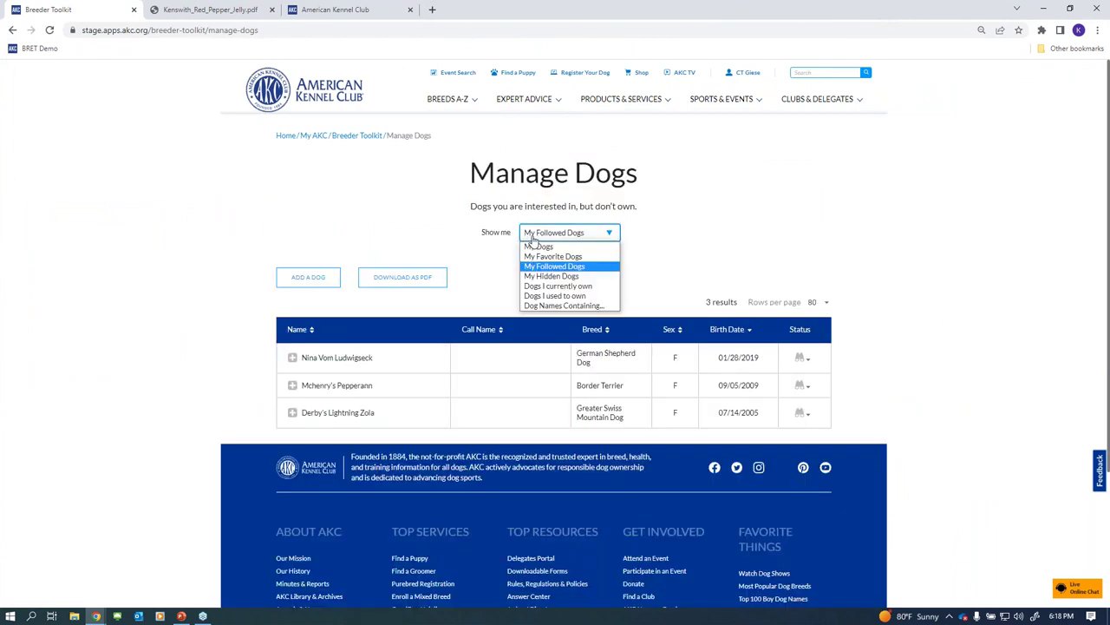
left_click(557, 286)
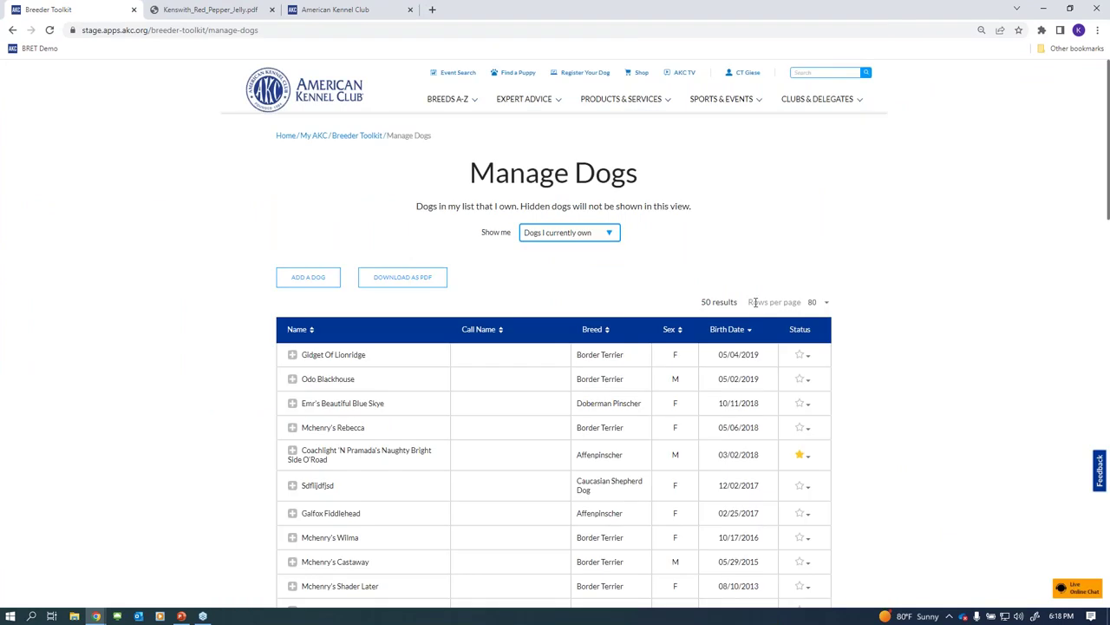
Expand the record of Gidget Of Lionridge and open its duplicate certificate order form
left_click(341, 354)
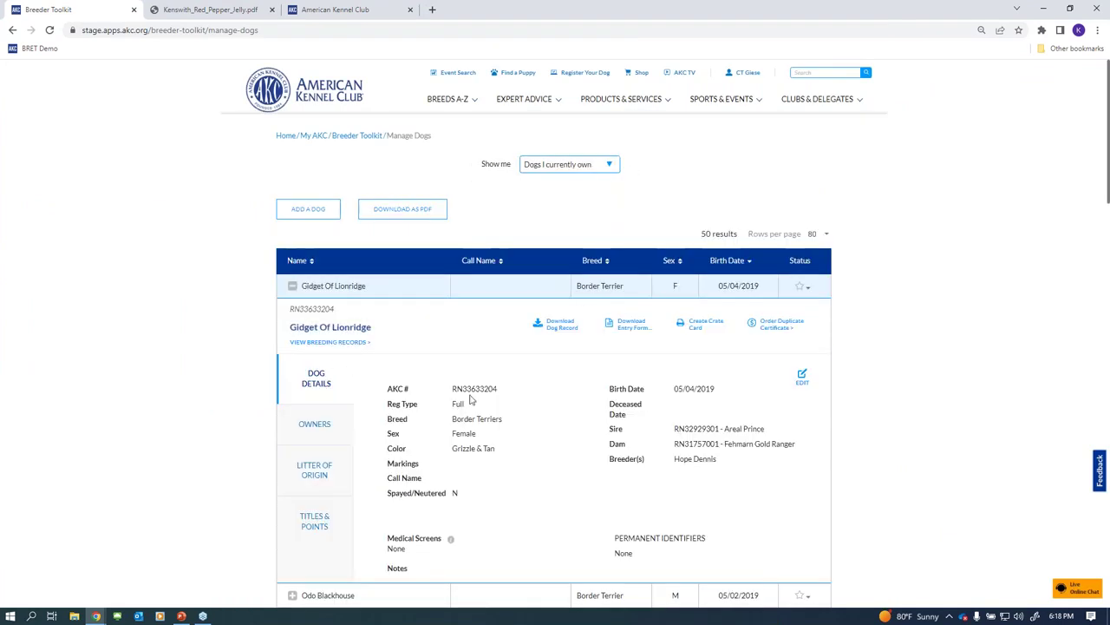
left_click(778, 326)
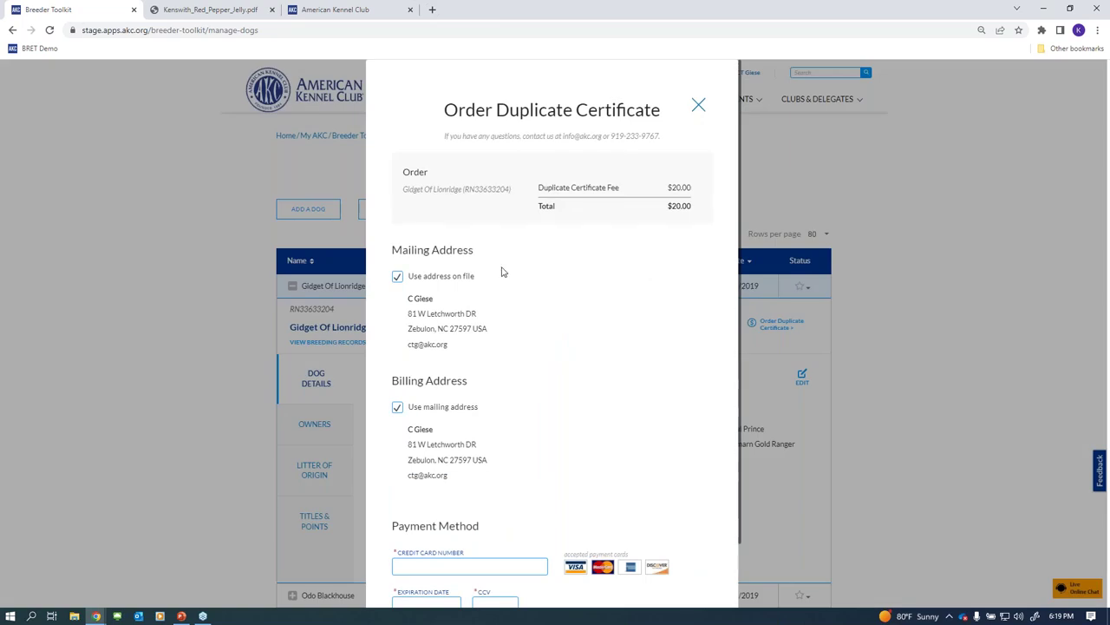
Turn off using the mailing address on file, review the address and payment fields, and close the order form without purchasing
left_click(397, 275)
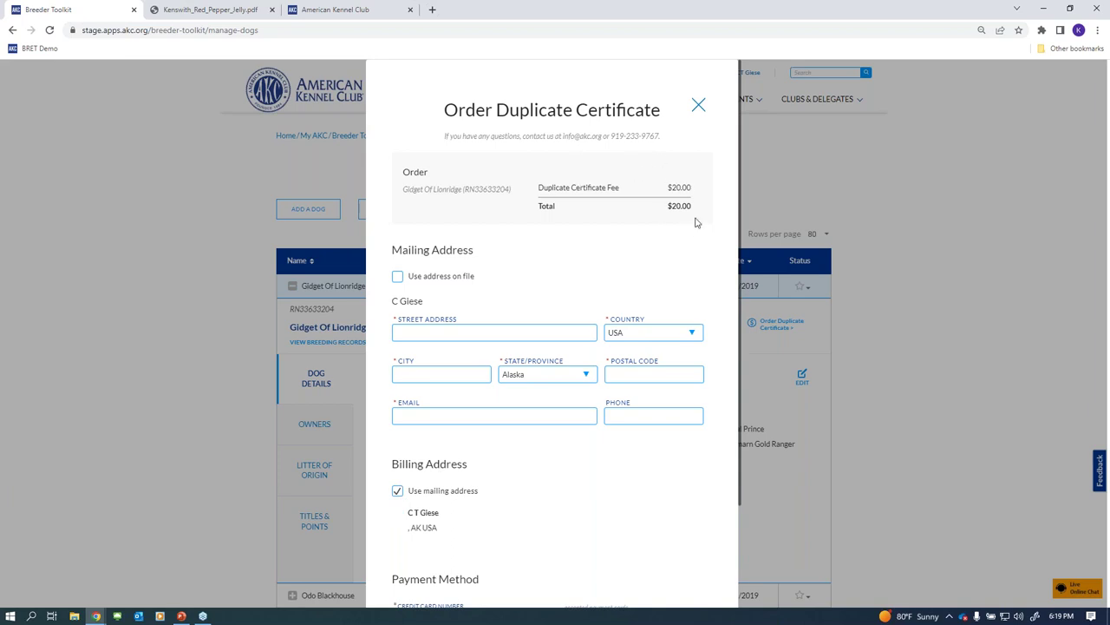
scroll(640, 315, "down", 3)
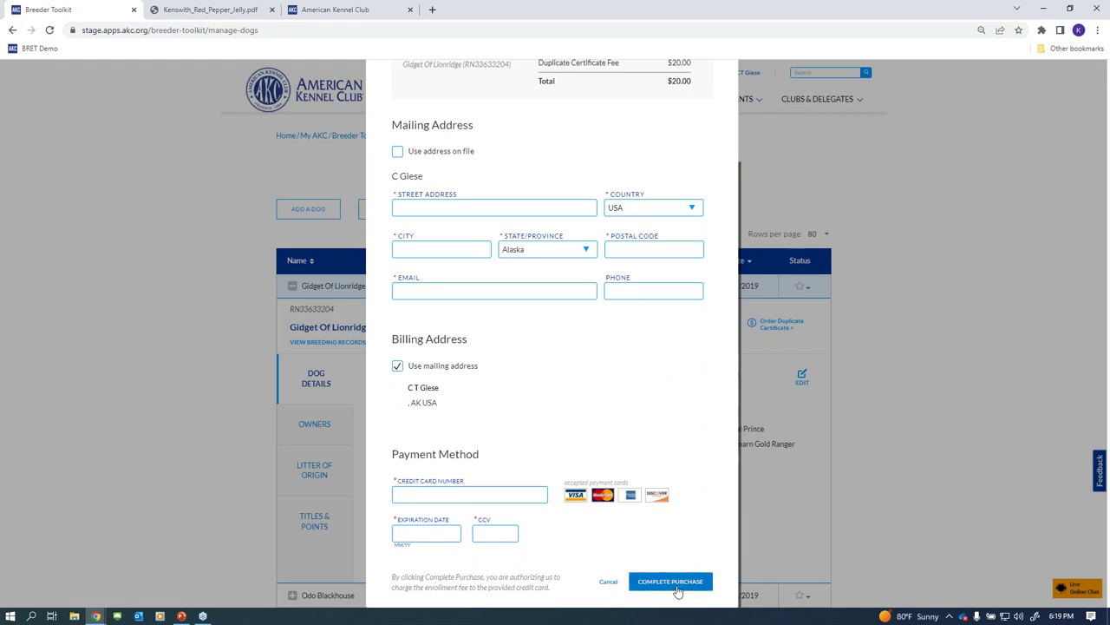
left_click(940, 552)
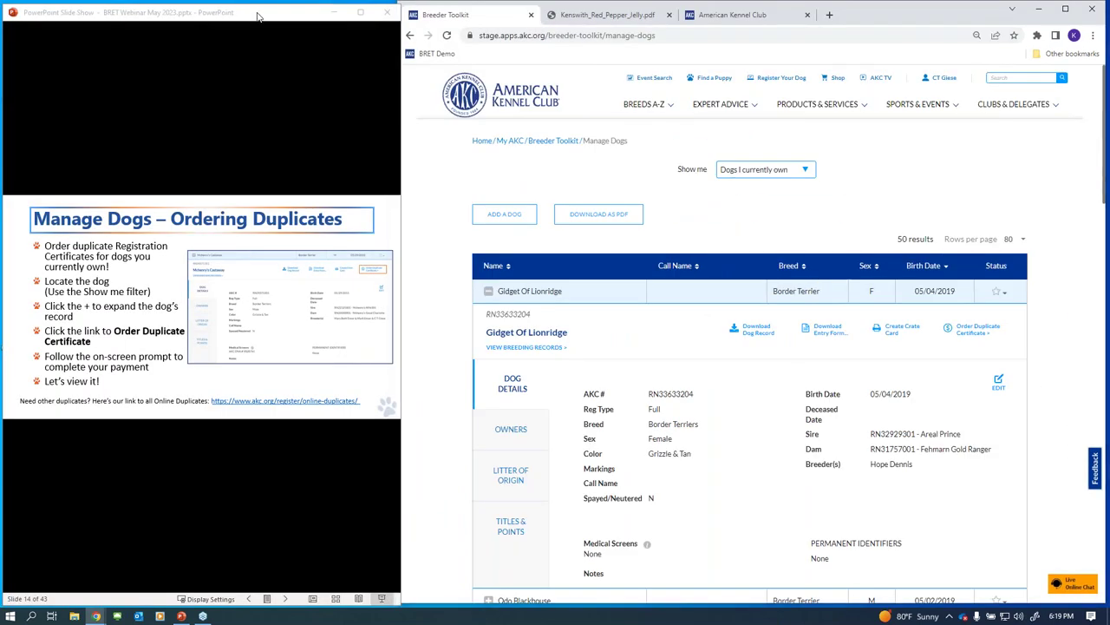
Switch to the PowerPoint slide show, maximize it, and advance through the Manage Litters points to the Manage Litters – Card Tour slide
double_click(258, 16)
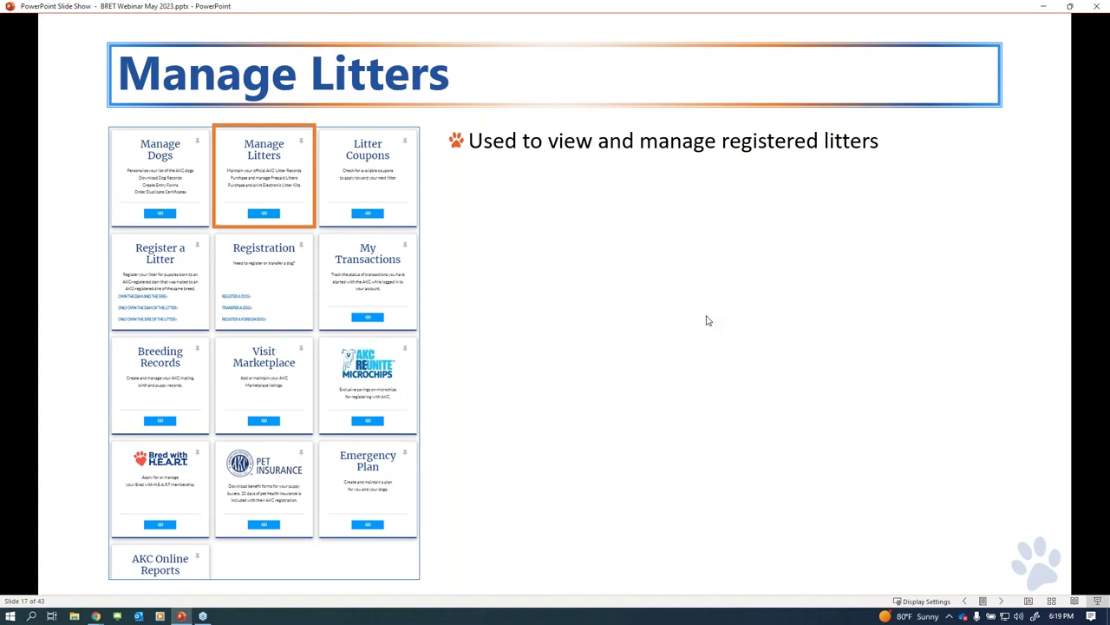
left_click(906, 296)
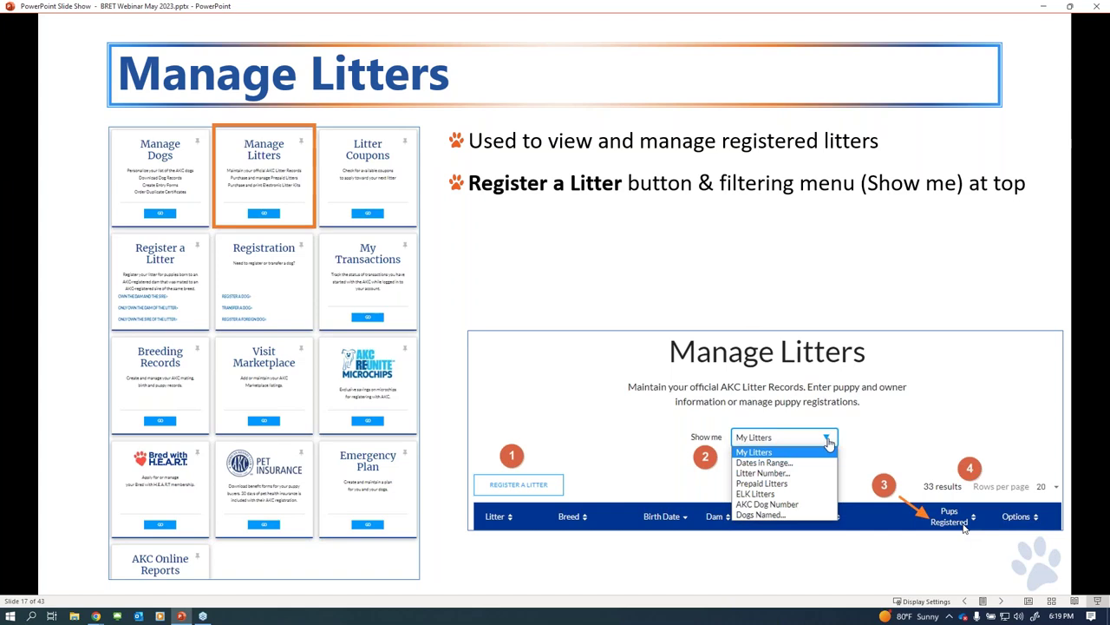
left_click(1032, 235)
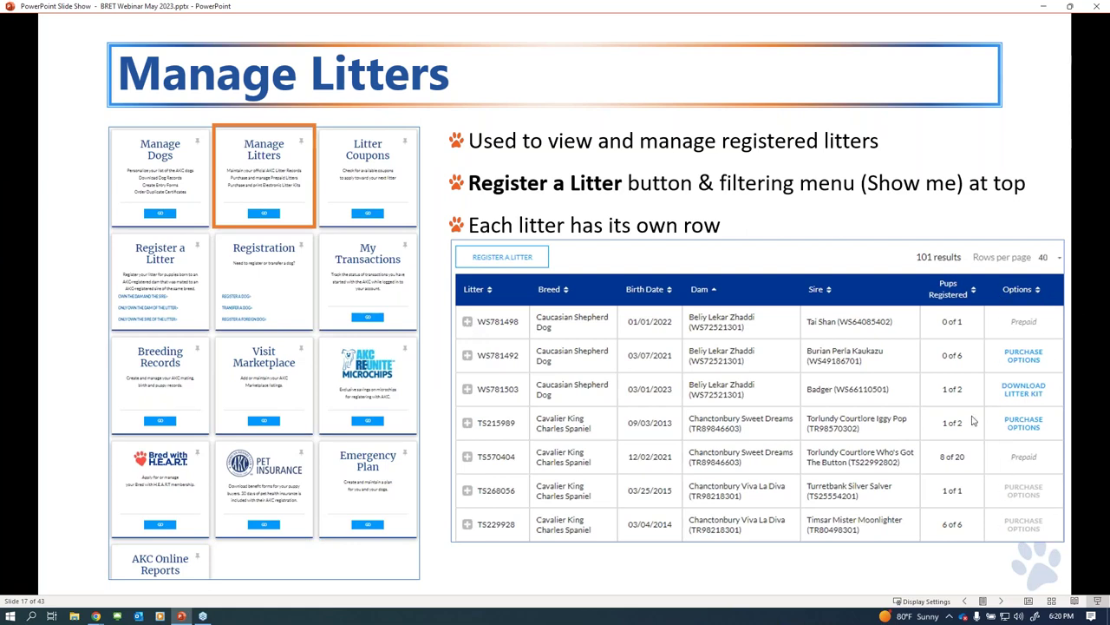
left_click(837, 222)
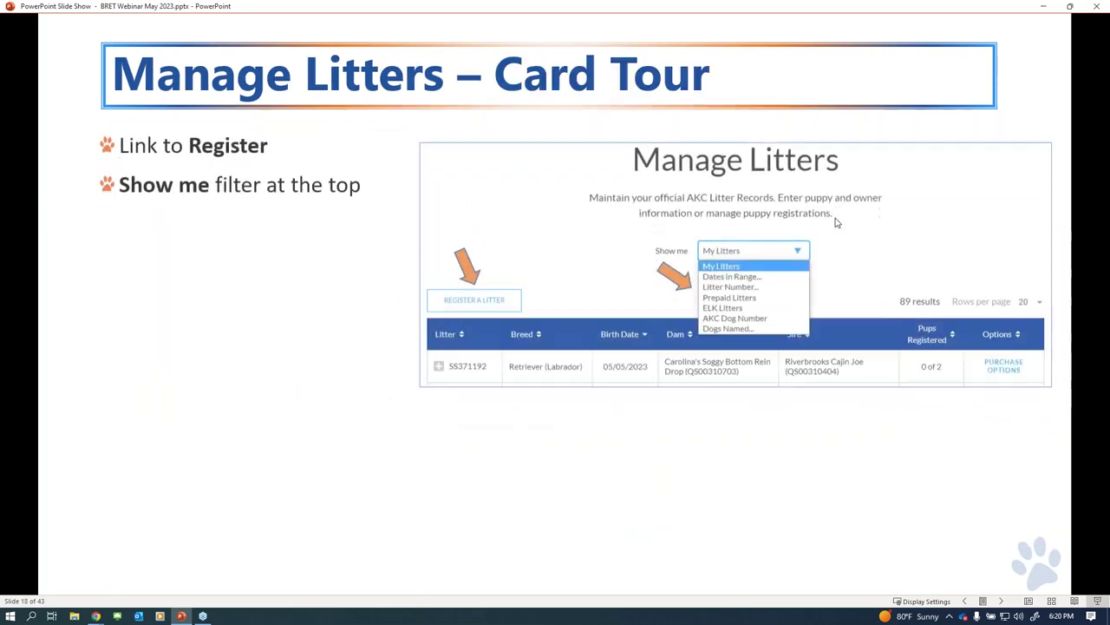